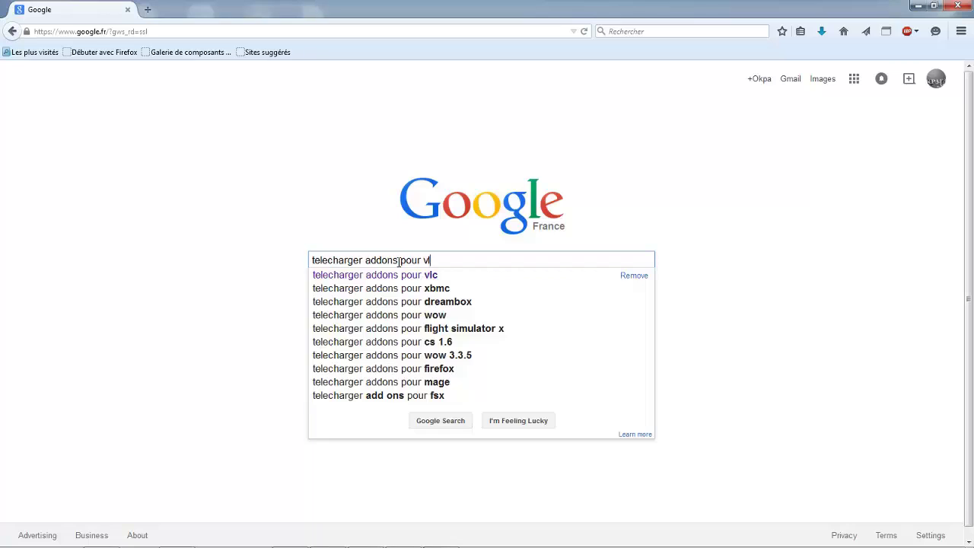
Search Google for "telecharger addons pour vlc" and open the addons.videolan.org Extensions result in a new tab.
text(c)
key(Return)
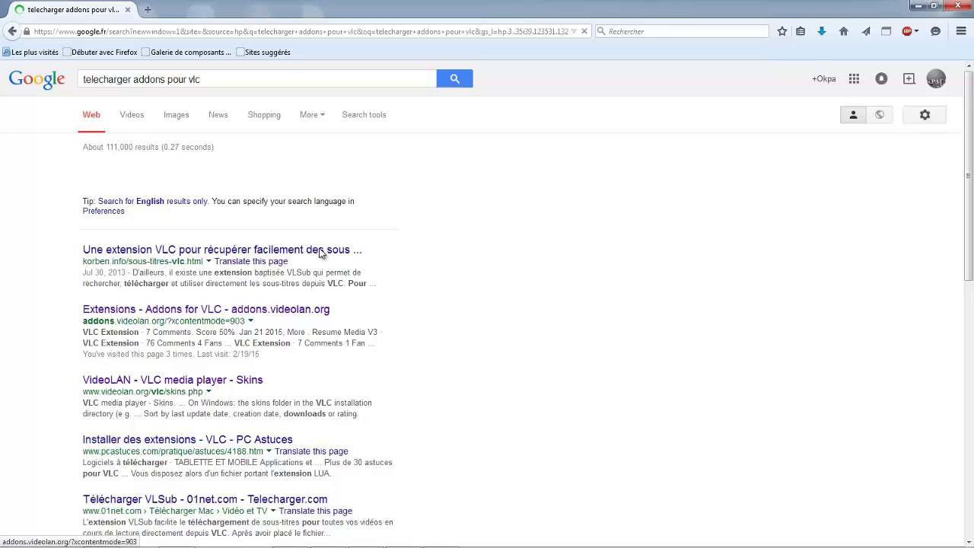
right_click(305, 309)
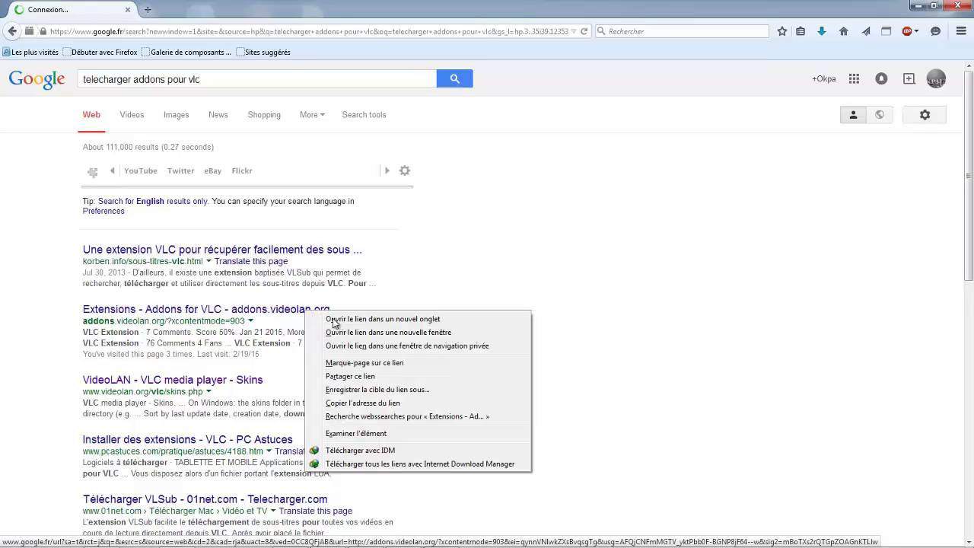
click(351, 320)
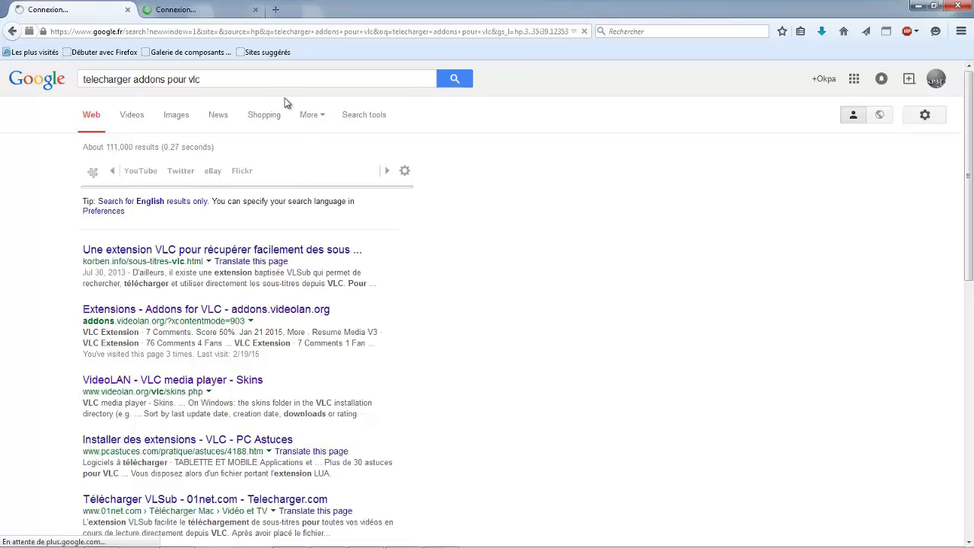
click(202, 14)
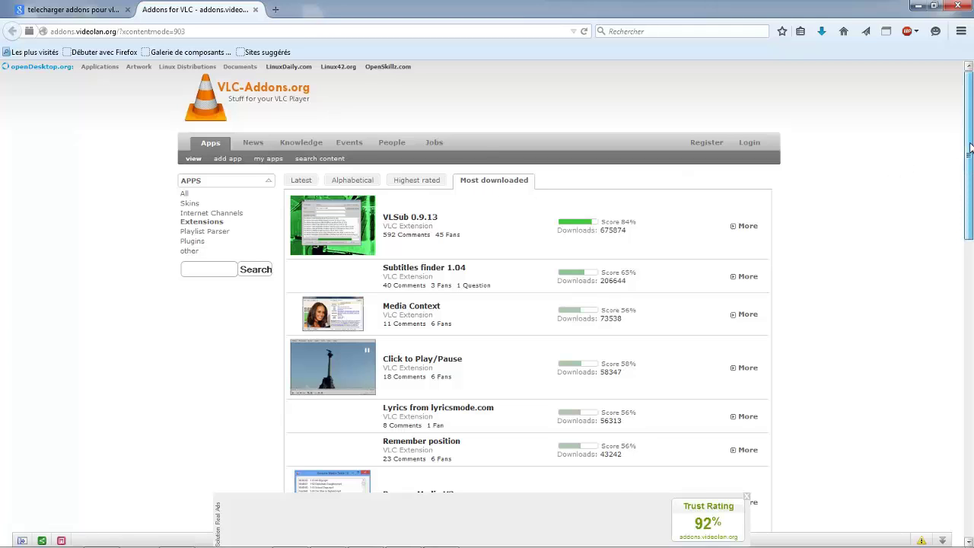
List the VLC extensions by highest rated and dismiss the Internet Download Manager message.
mouse_move(970, 150)
mouse_down()
mouse_move(970, 222)
mouse_move(970, 145)
mouse_up()
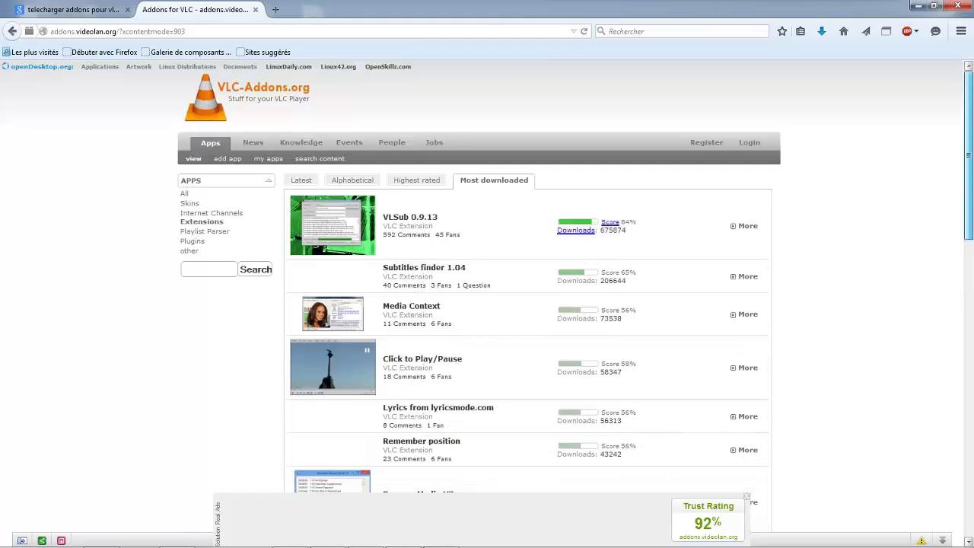
click(425, 186)
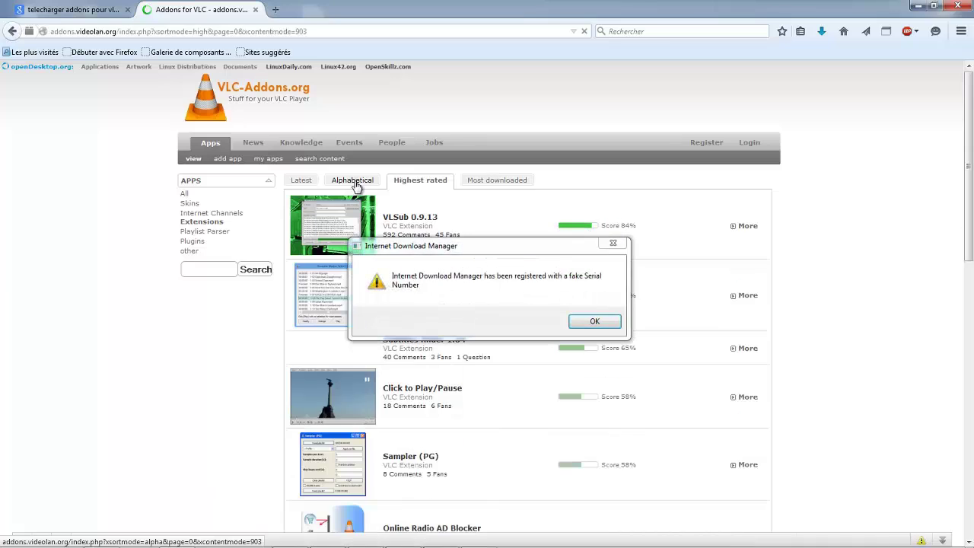
click(612, 243)
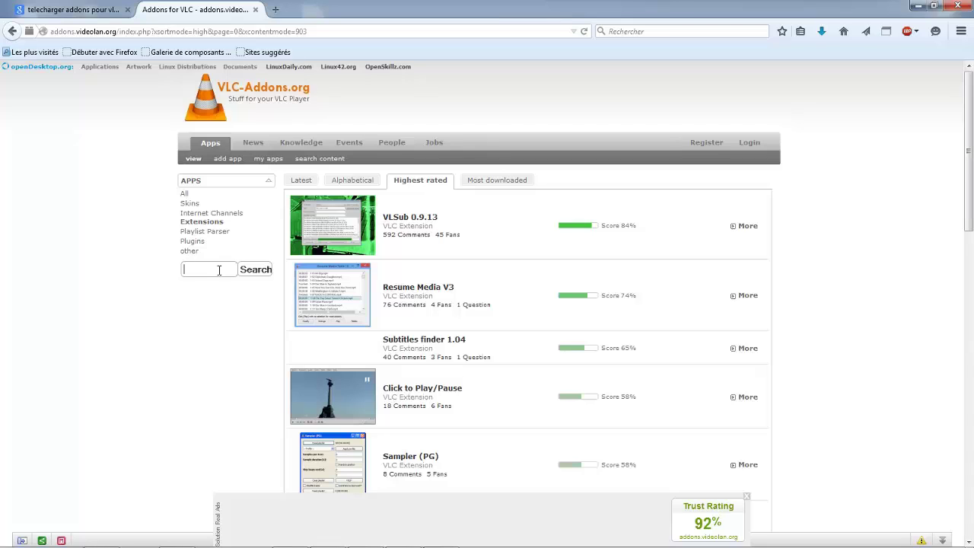
Search the VLC add-ons site for "vlt deep dark".
text(vlt)
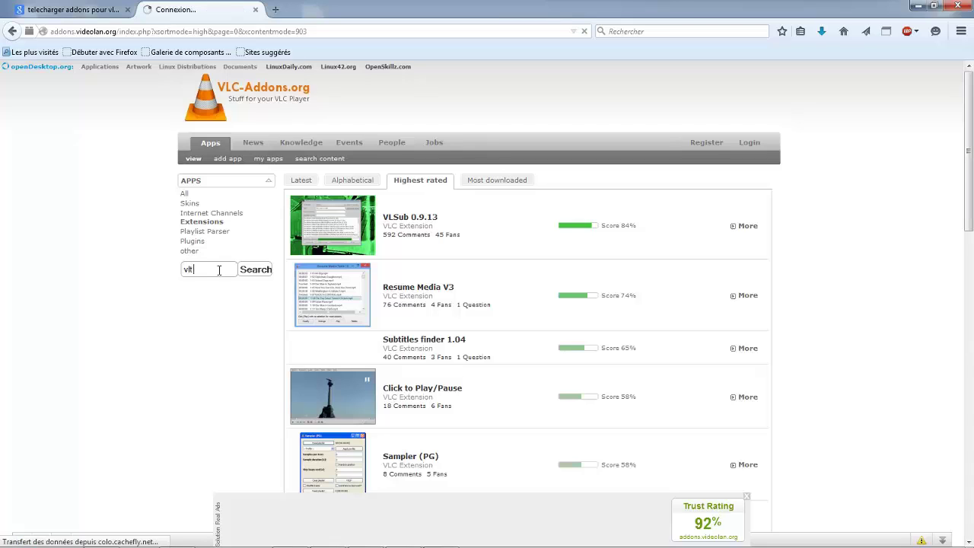
text( deep)
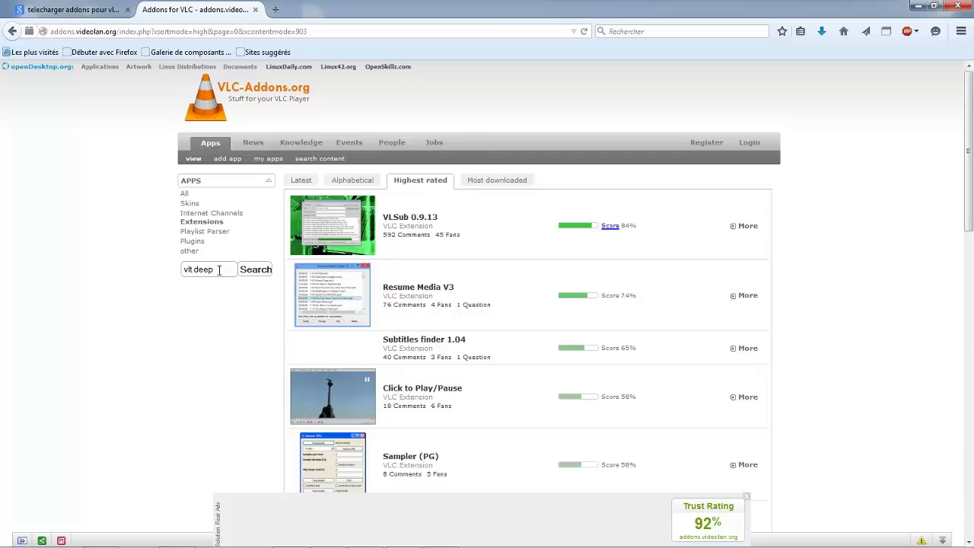
text( dark)
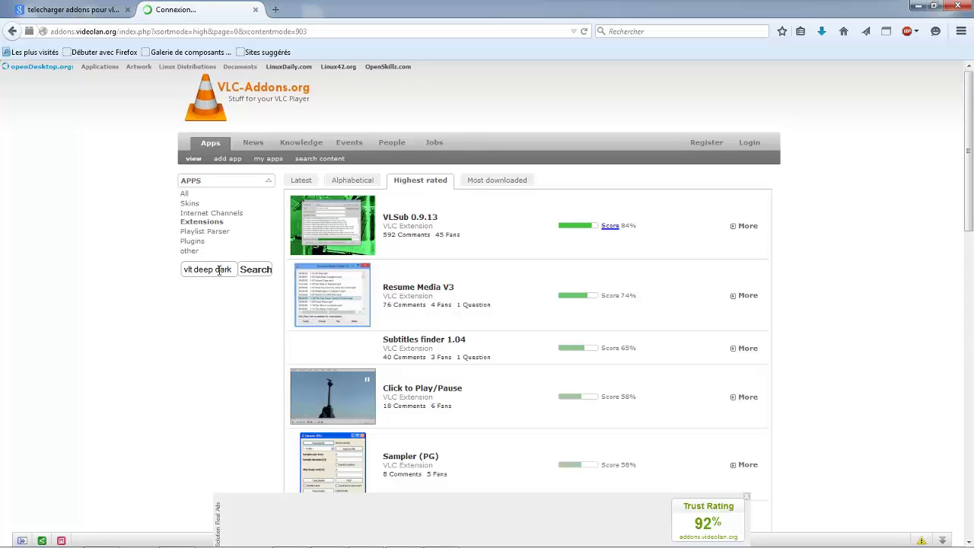
click(256, 275)
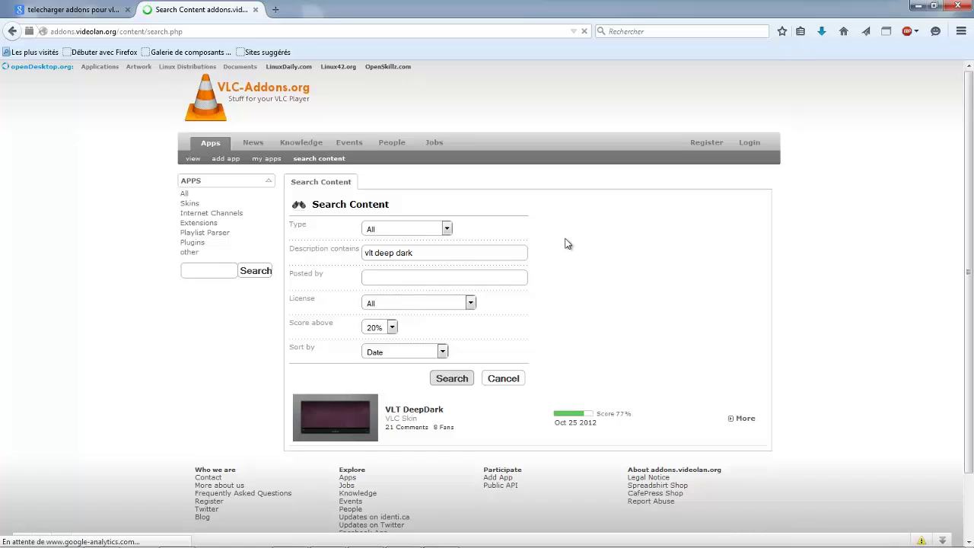
Open the VLT DeepDark skin's page and download its file 154884-vlt_deepdark.vlt, saving it to disk.
click(747, 420)
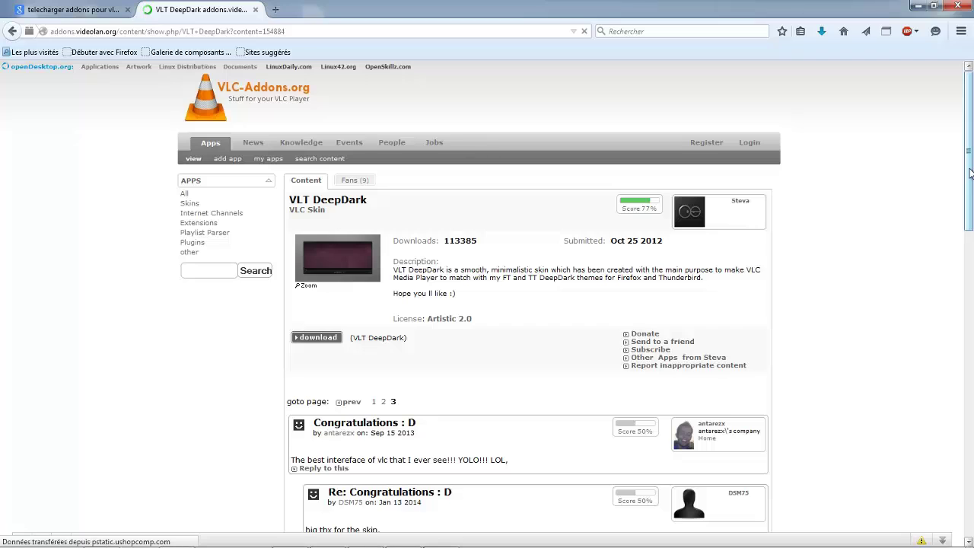
scroll(335, 347, down, 1)
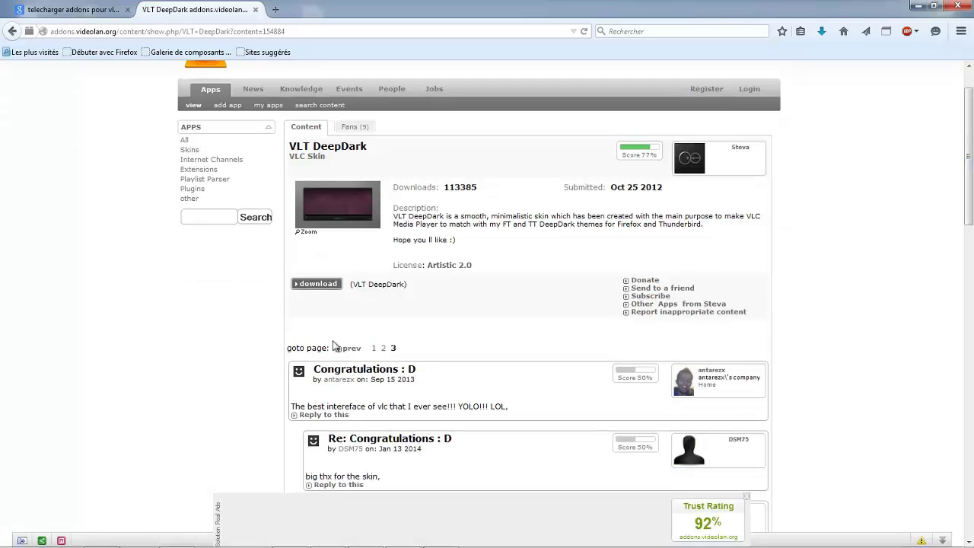
click(326, 286)
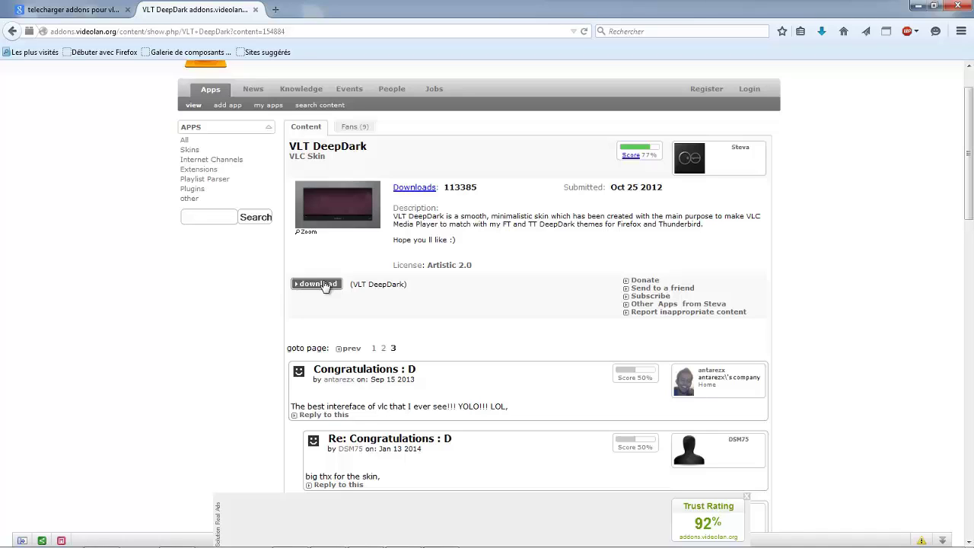
click(325, 285)
click(332, 288)
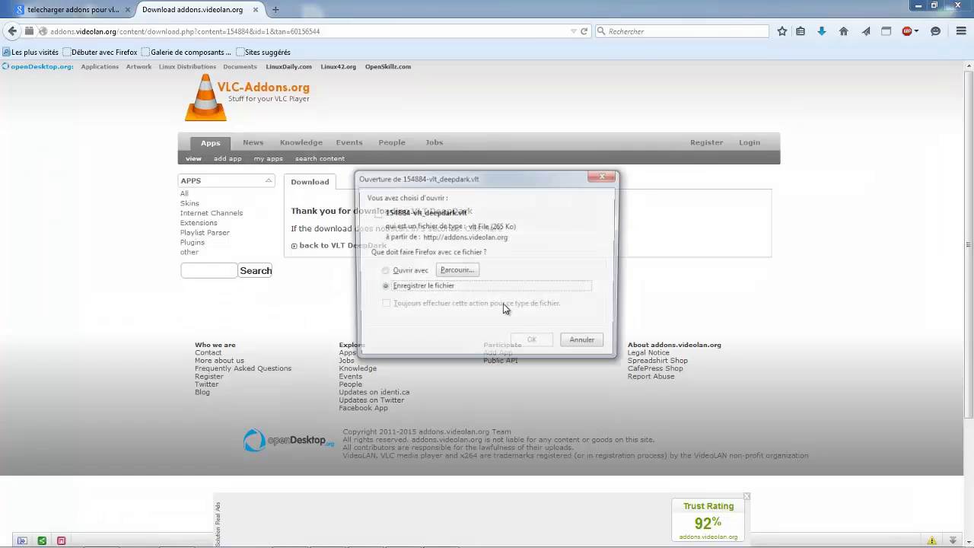
click(535, 345)
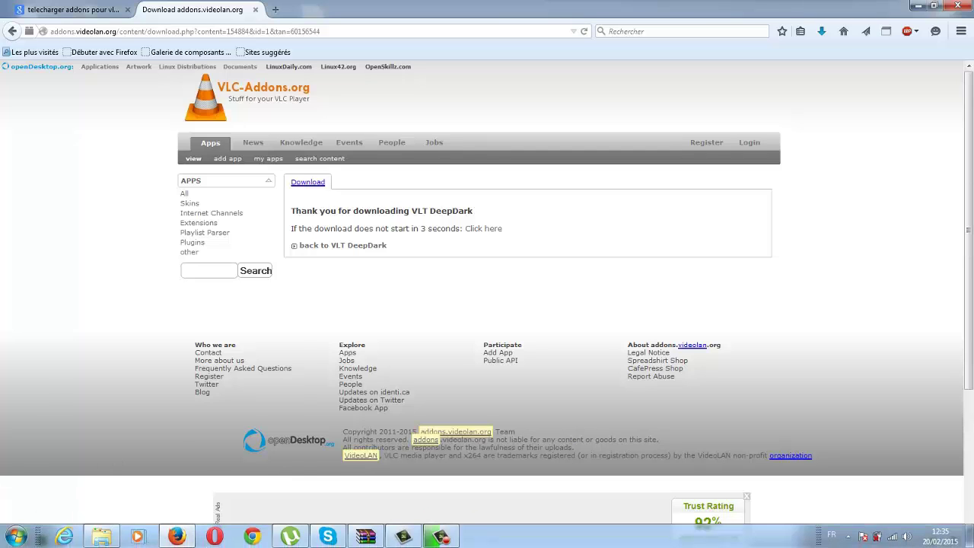
Launch VLC media player and open its preferences.
click(15, 536)
click(72, 252)
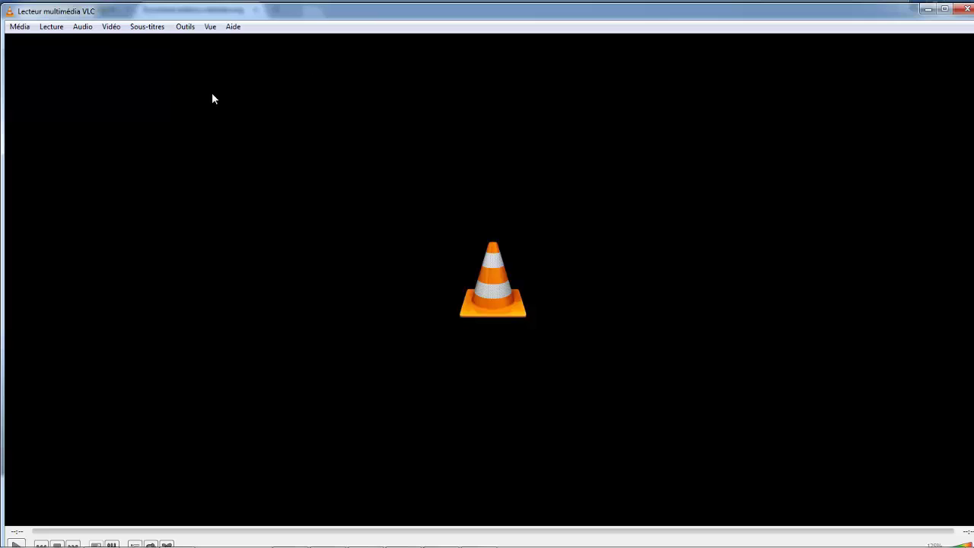
click(186, 26)
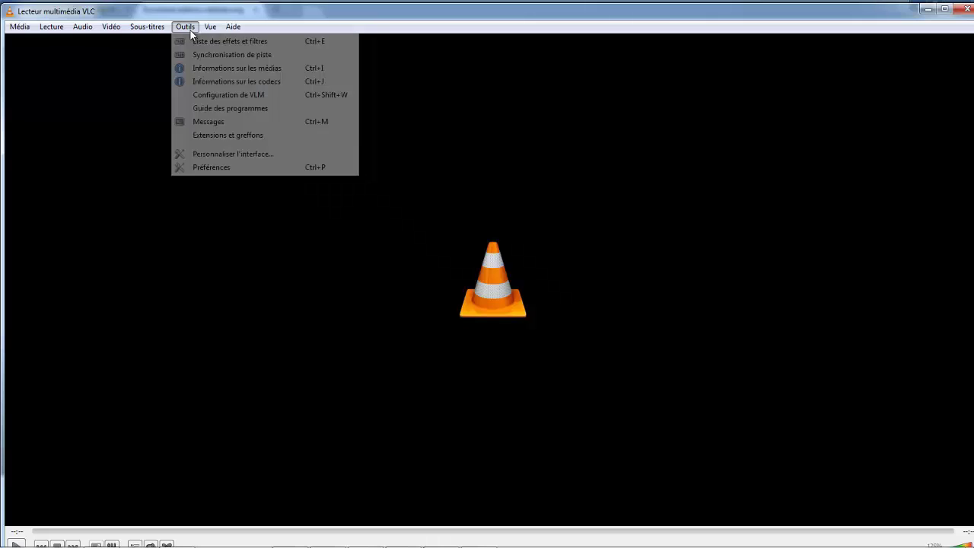
click(275, 167)
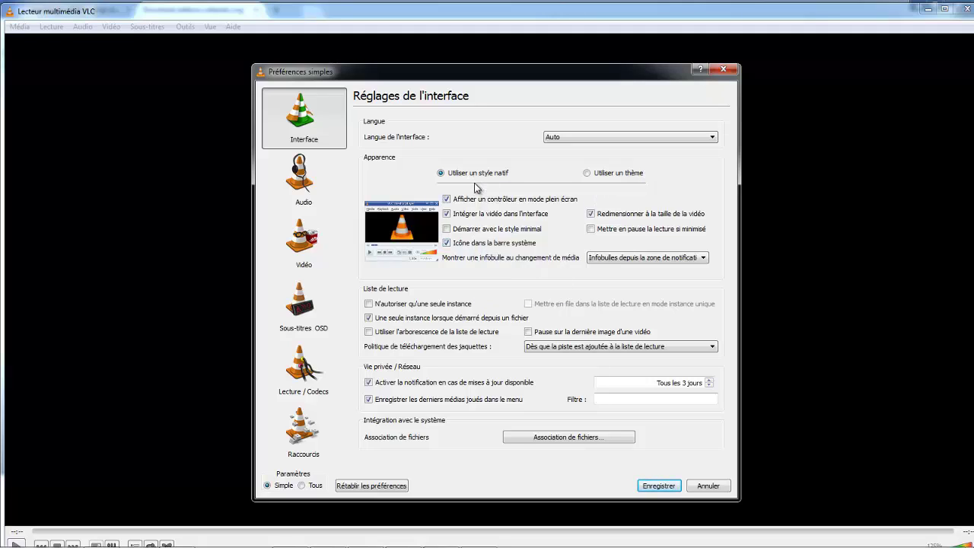
Switch the interface to a custom theme, choose 154884-vlt_deepdark(1).vlt from the downloads folder, and save the preferences.
click(587, 173)
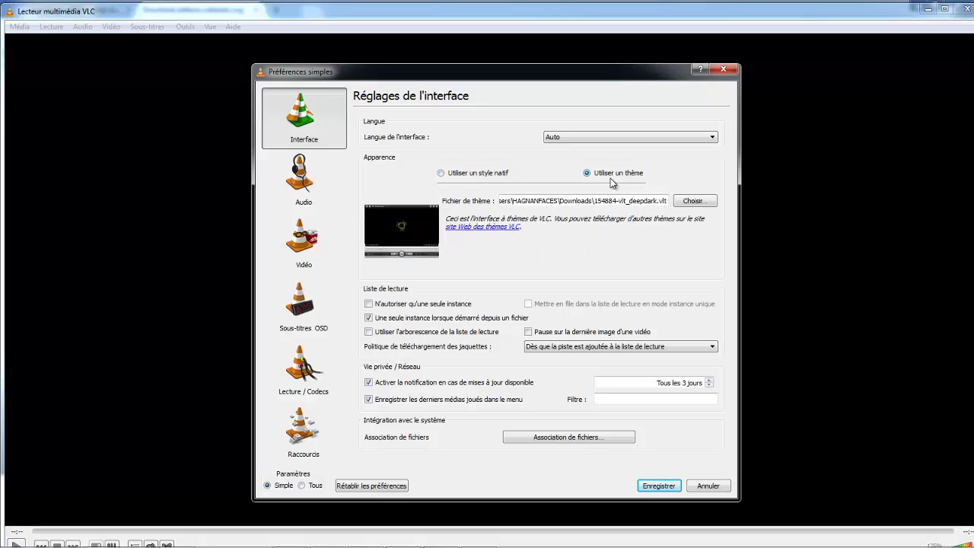
click(684, 202)
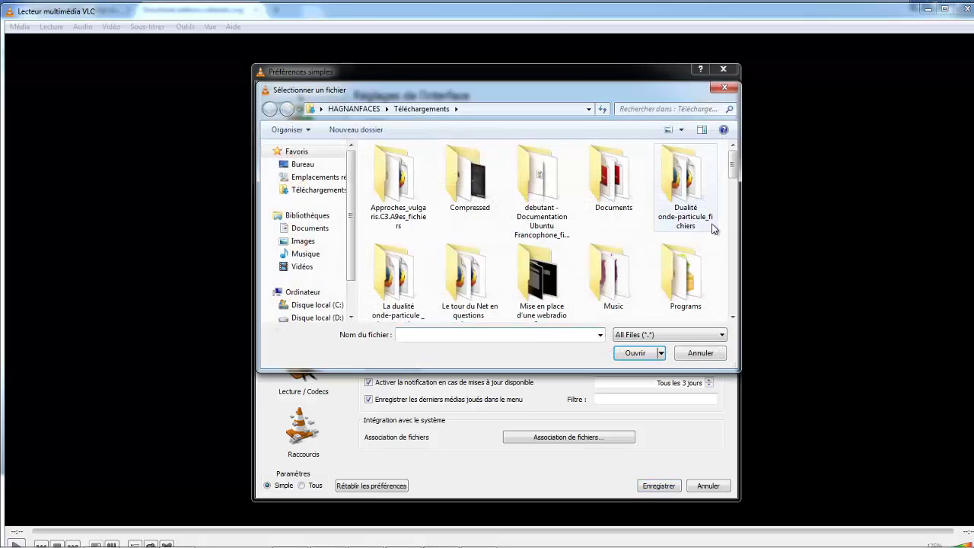
scroll(715, 225, down, 3)
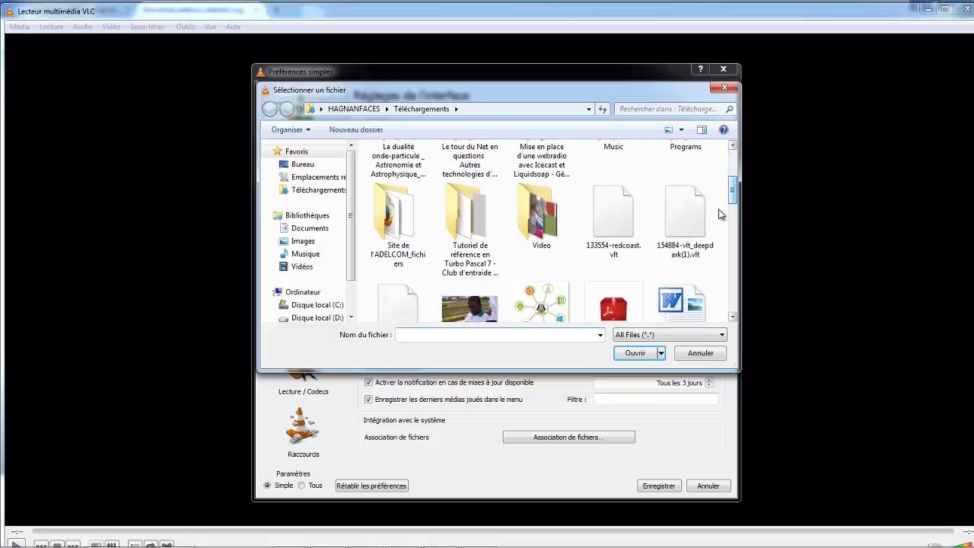
click(685, 222)
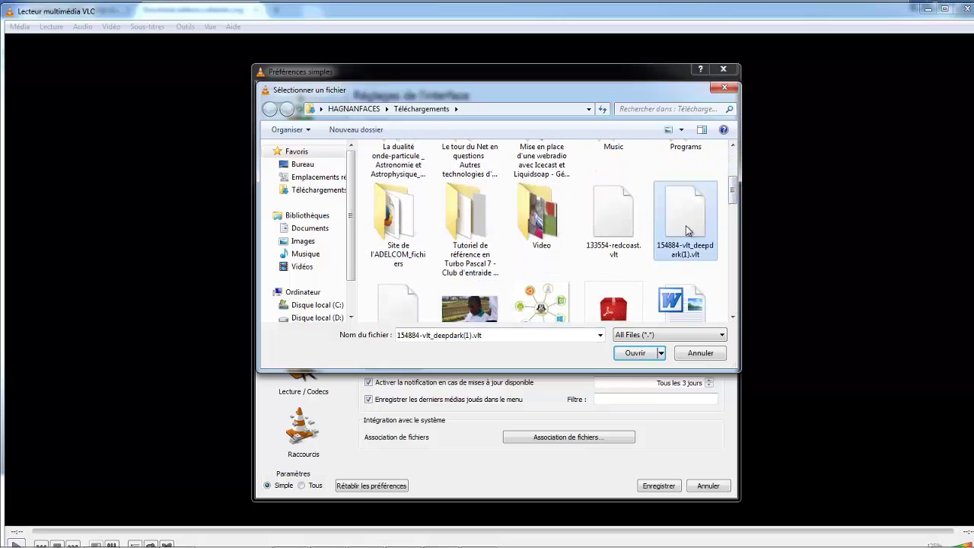
click(640, 354)
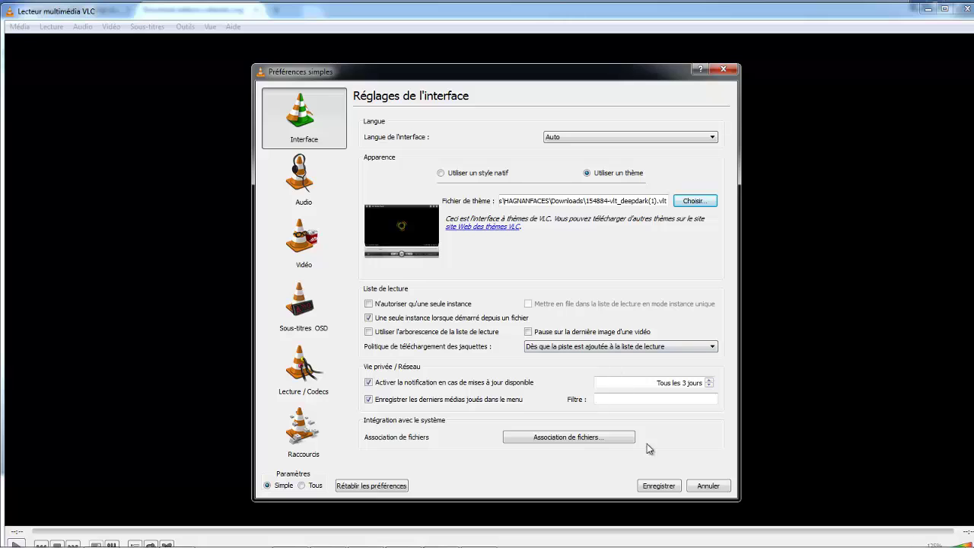
click(658, 485)
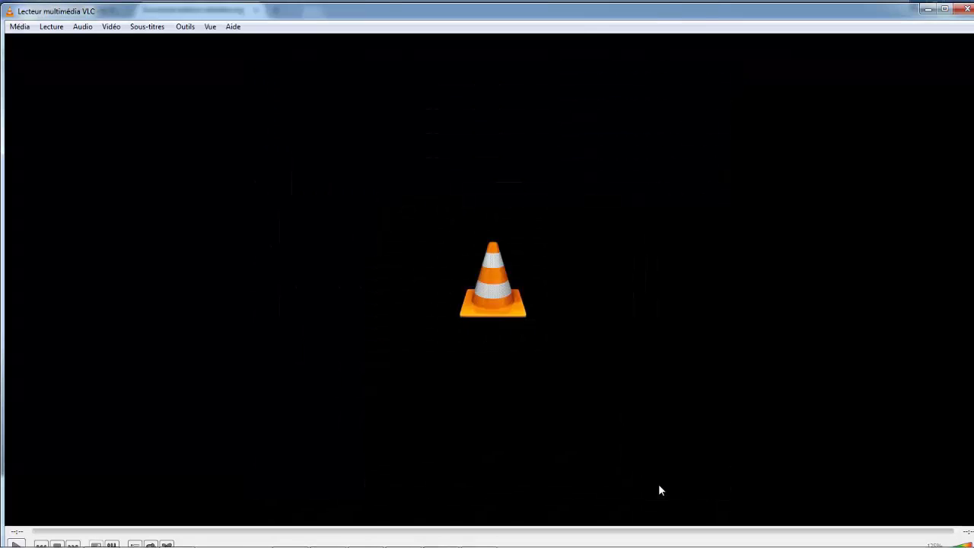
Restart VLC media player to apply the new theme, and quit it once the themed window has loaded.
click(961, 9)
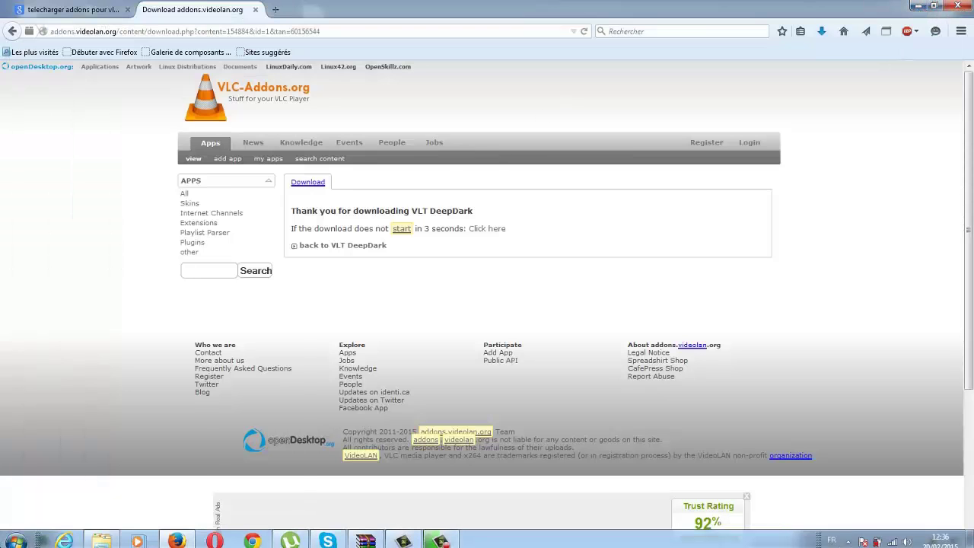
click(16, 537)
click(109, 256)
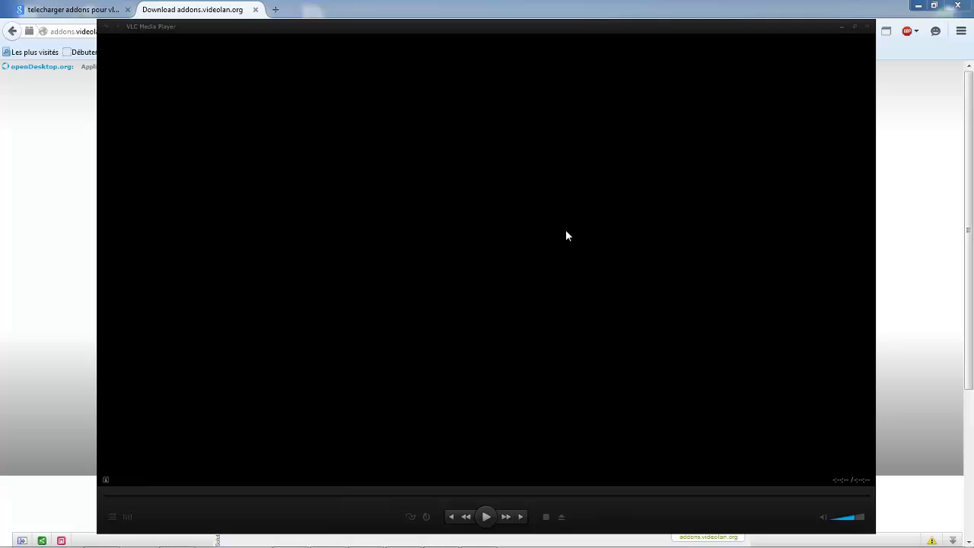
click(867, 27)
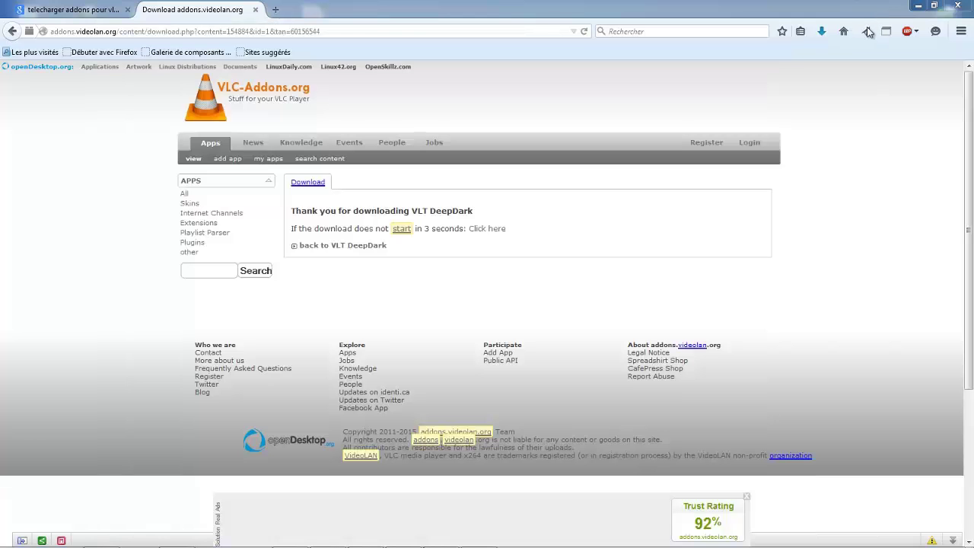
Minimize the browser, play the Black M video from the desktop, and set the system volume to 100.
click(917, 6)
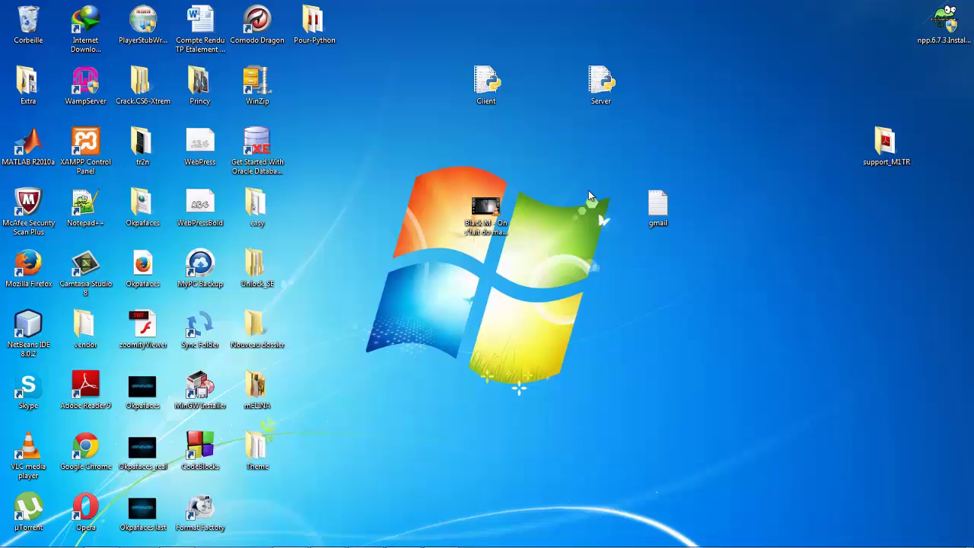
double_click(486, 207)
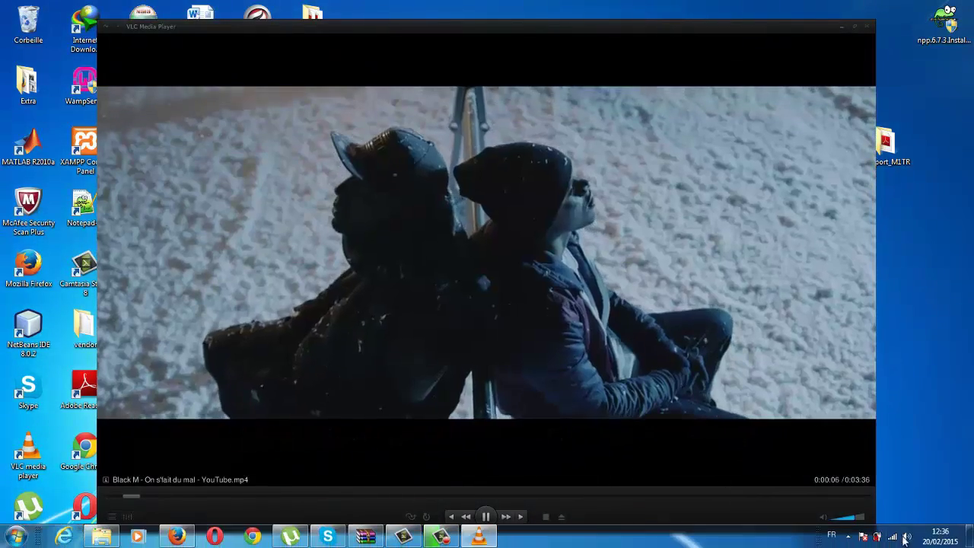
click(907, 537)
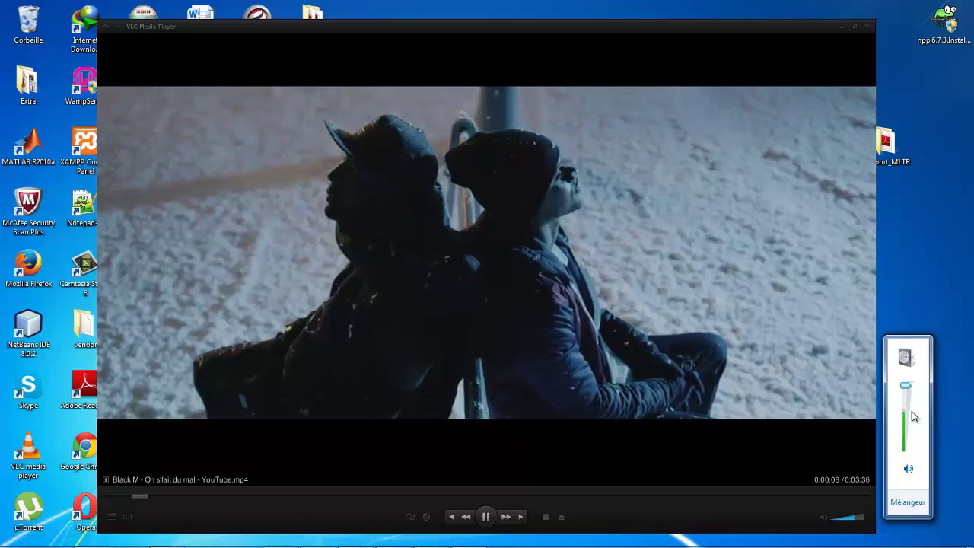
mouse_move(906, 386)
mouse_down()
mouse_move(908, 395)
mouse_move(909, 382)
mouse_up()
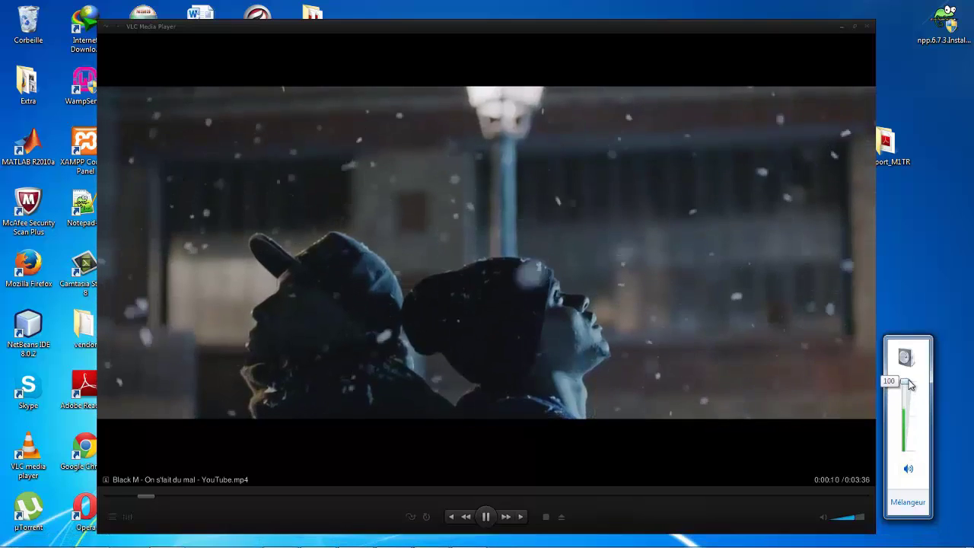
click(628, 297)
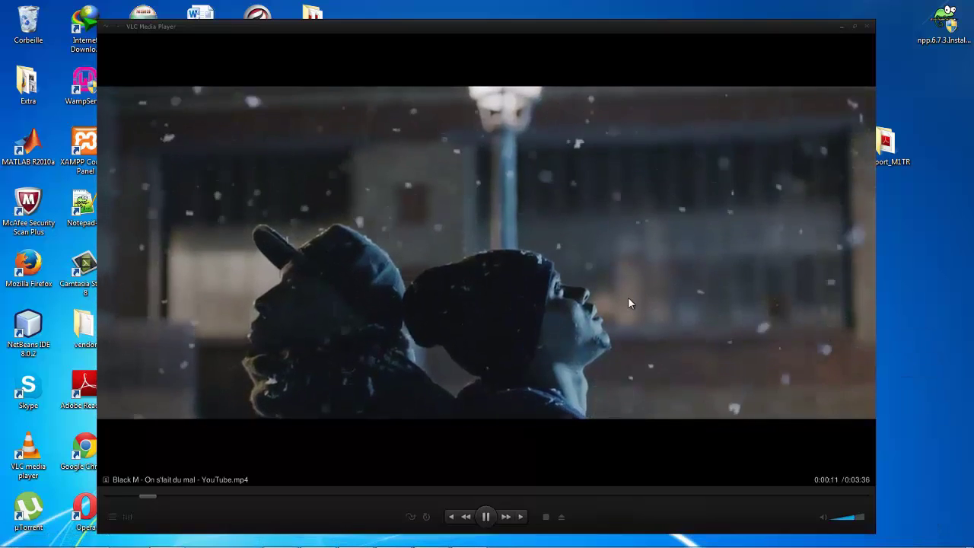
Skip forward through the playing video to about 1:06, 2:28 and then further towards its end.
click(340, 496)
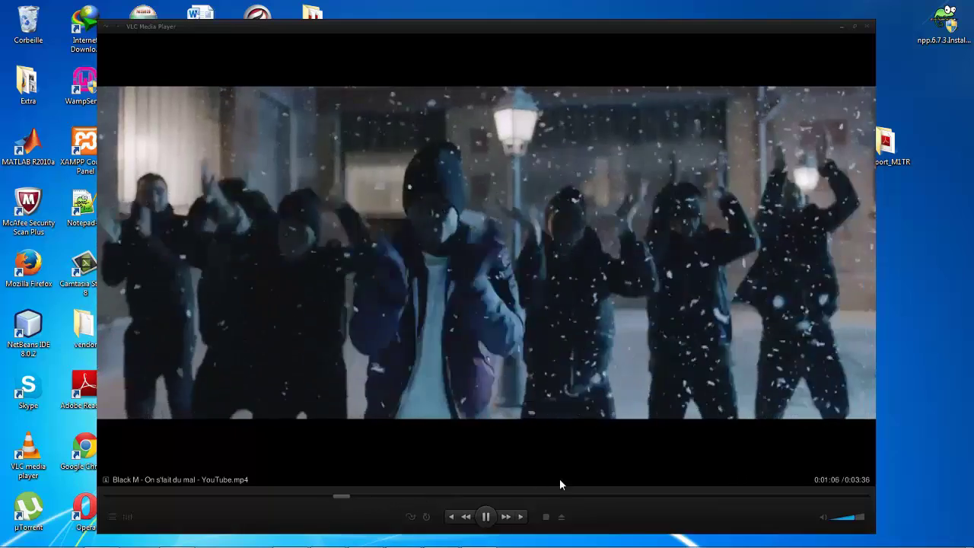
click(627, 496)
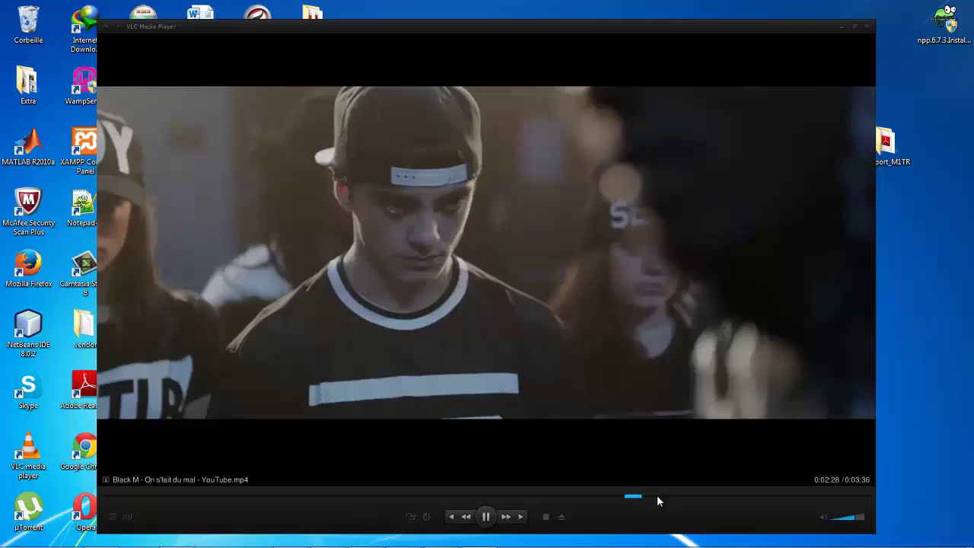
click(675, 496)
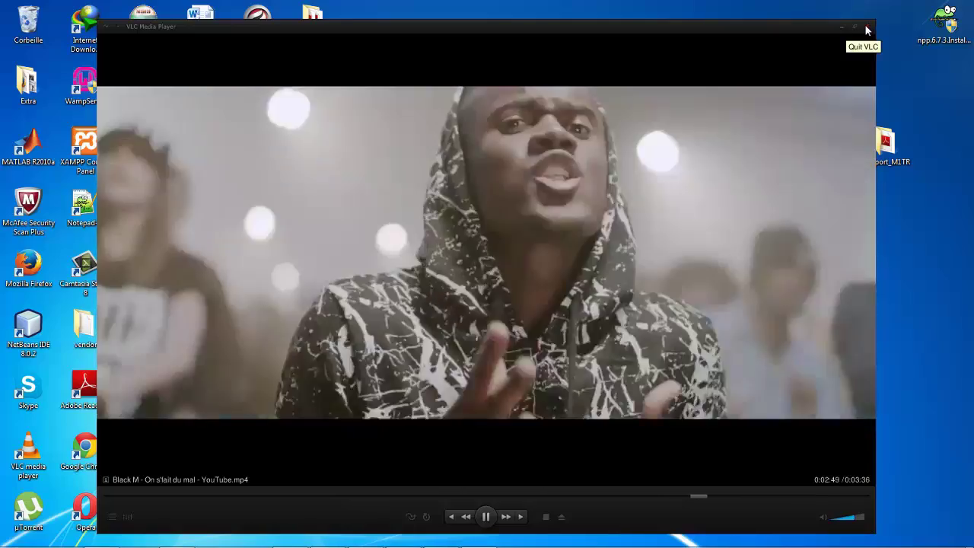
Quit the video playback and relaunch VLC media player without any media.
click(867, 28)
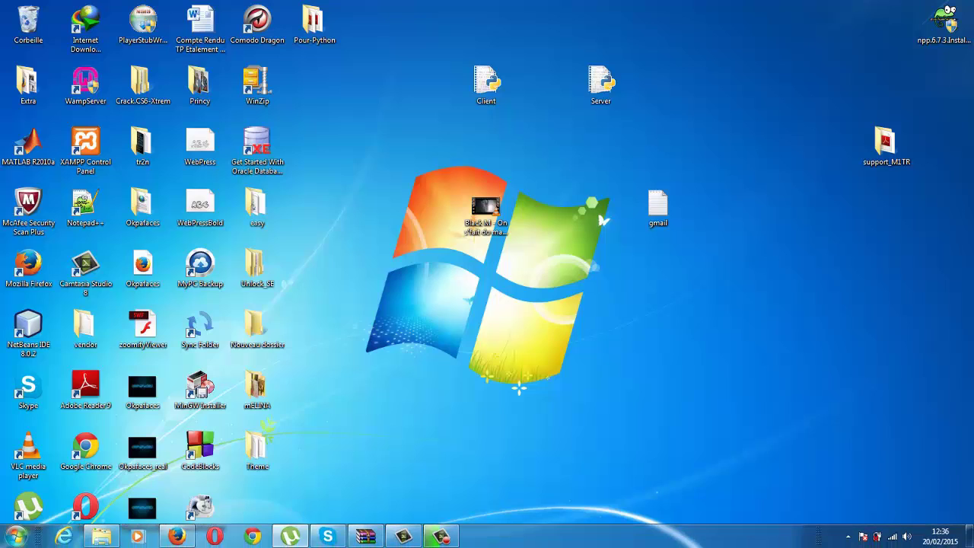
click(15, 537)
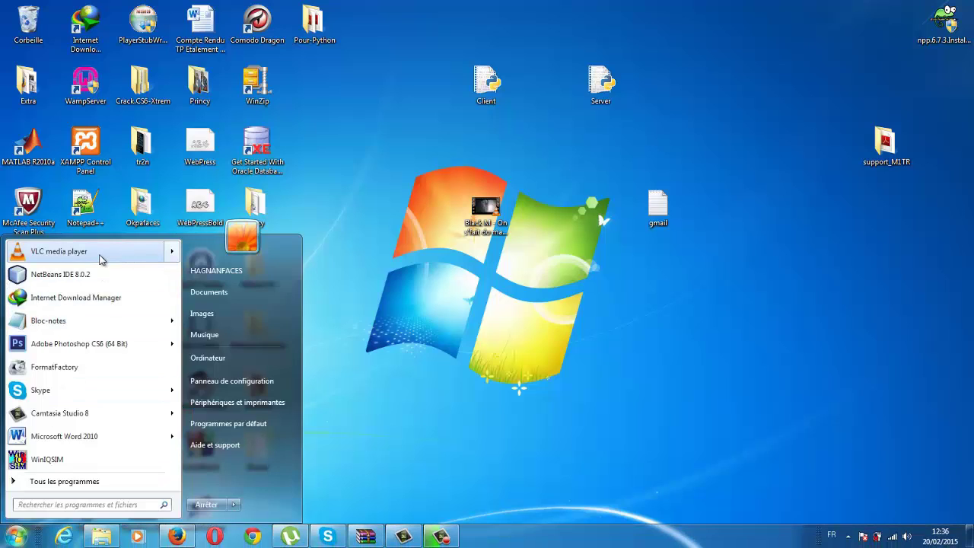
click(100, 254)
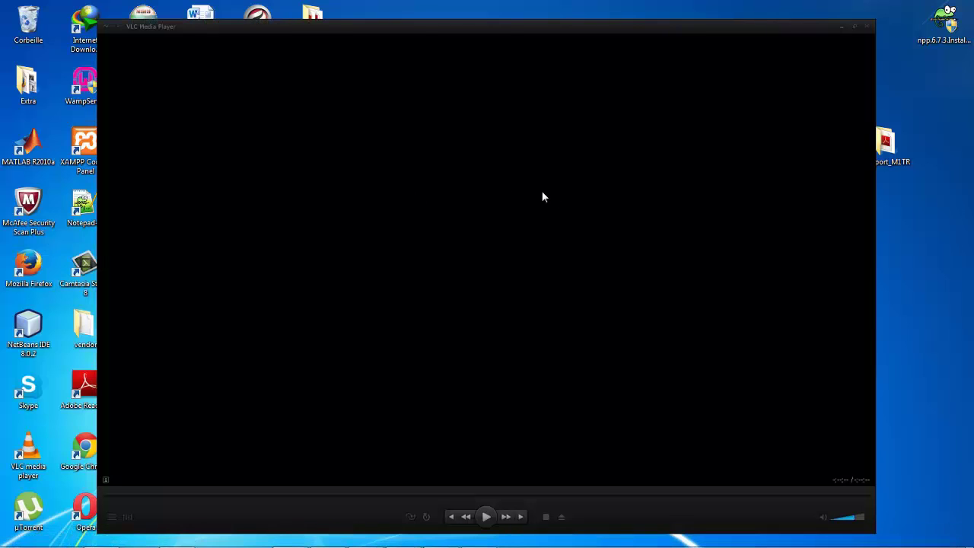